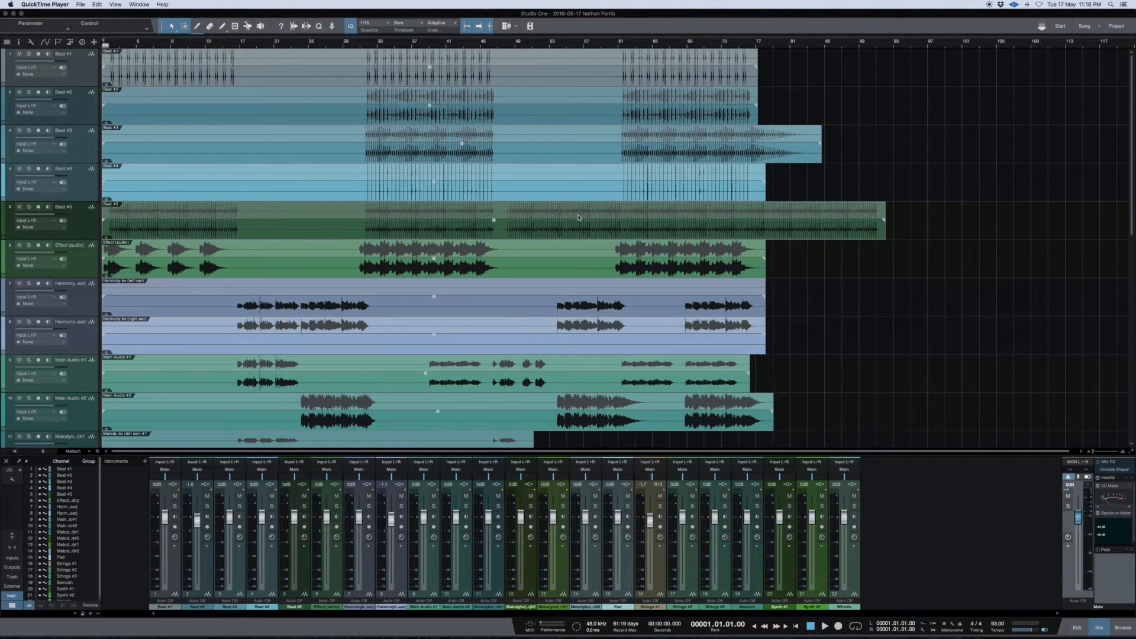
Step: Open the VU Meter inserted on the main output and move it into the empty arrangement area beside the tracks
{"action": "left_click", "coordinate": [1117, 499]}
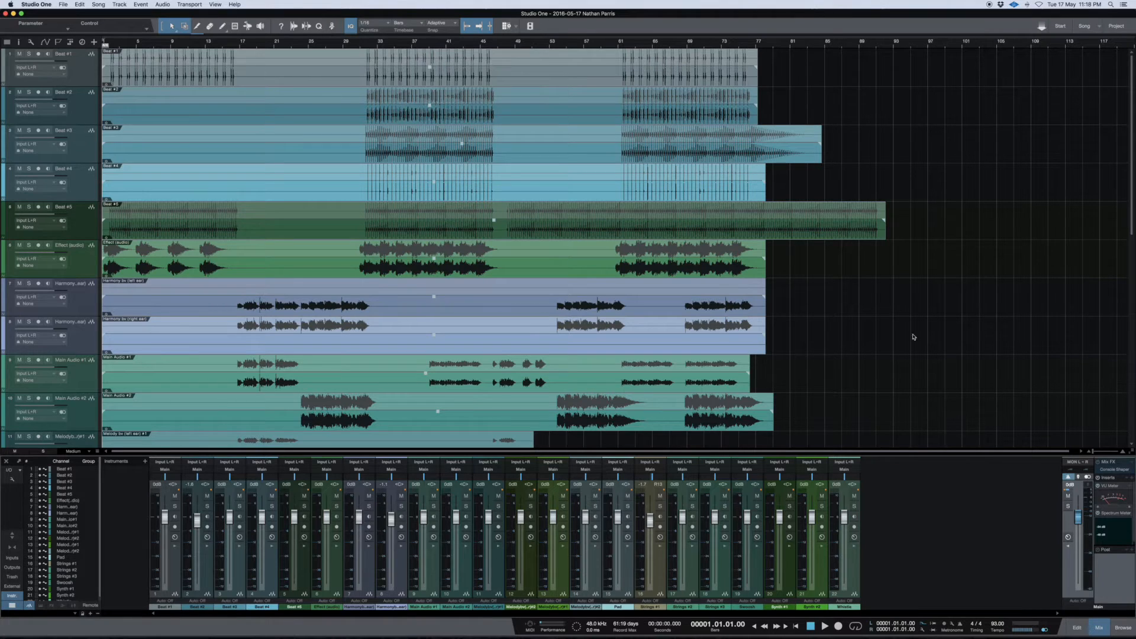
{"action": "left_click", "coordinate": [1112, 486]}
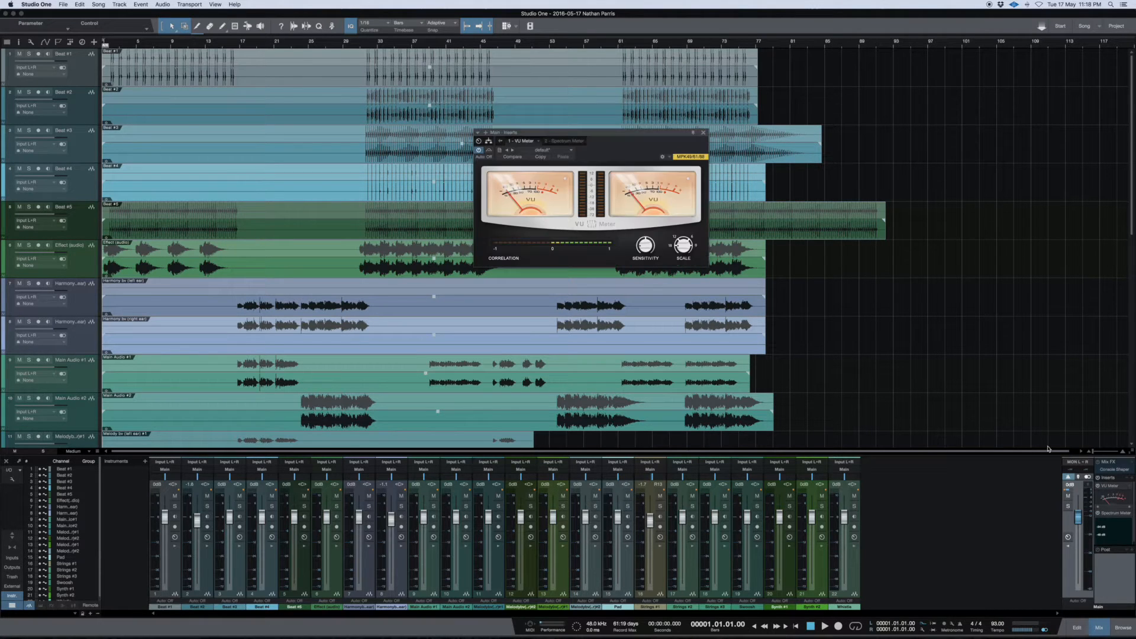
{"action": "left_click_drag", "start_coordinate": [586, 133], "coordinate": [983, 234]}
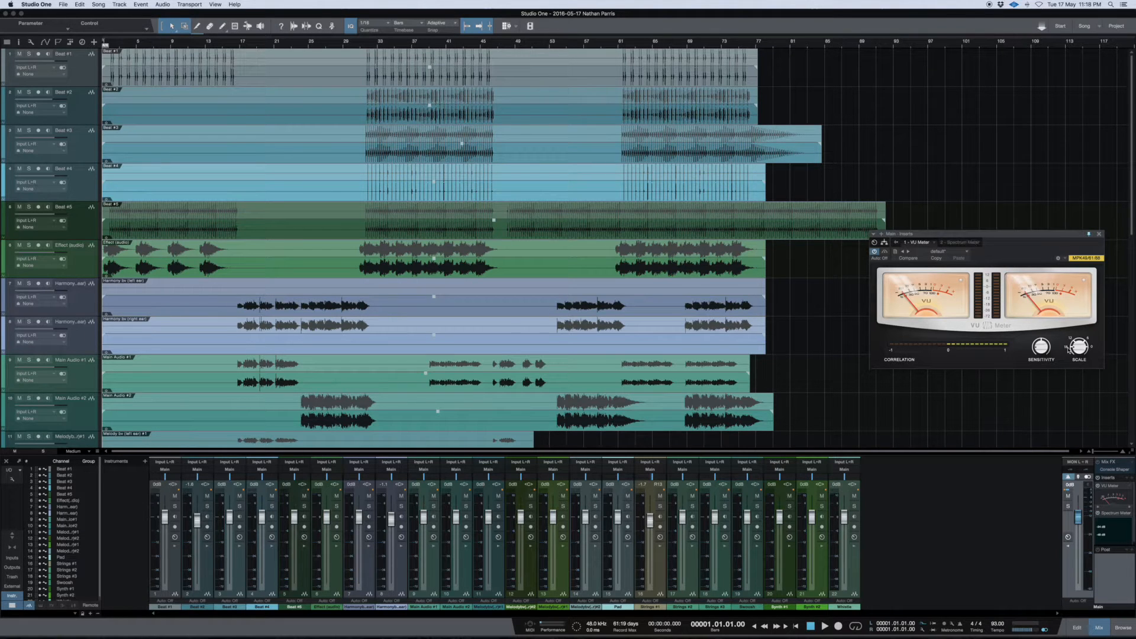
{"action": "mouse_move", "coordinate": [1077, 349]}
{"action": "left_mouse_down"}
{"action": "mouse_move", "coordinate": [1077, 296]}
{"action": "mouse_move", "coordinate": [1065, 357]}
{"action": "left_mouse_up"}
Step: Play the song from the start to check the mix level on the VU Meter, stop playback and close the meter
{"action": "key", "text": "space"}
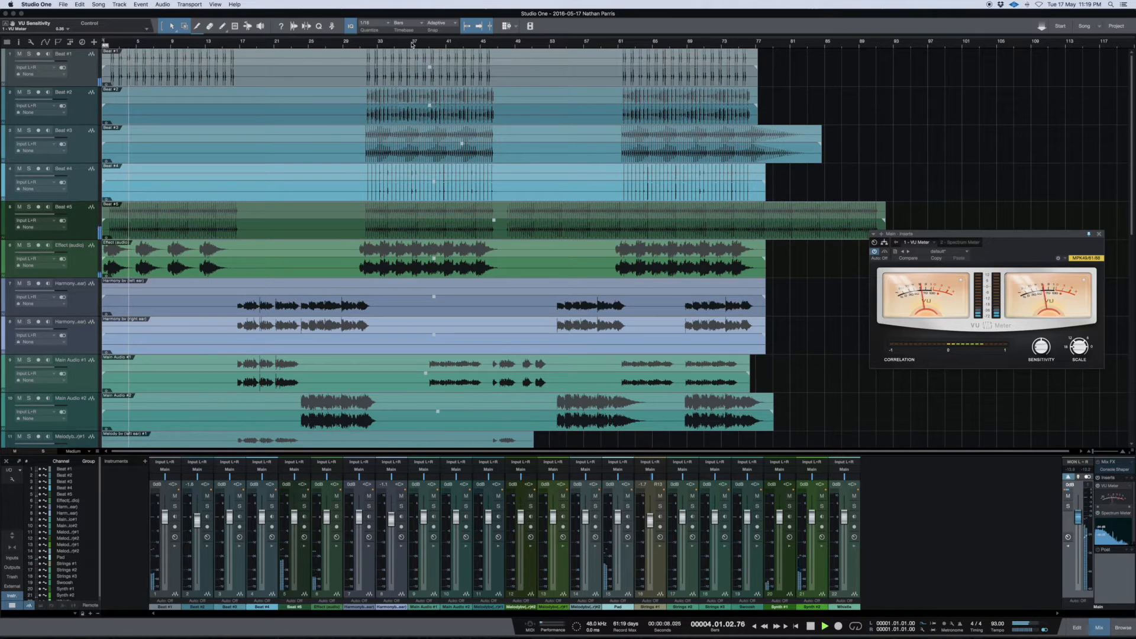
{"action": "key", "text": "space"}
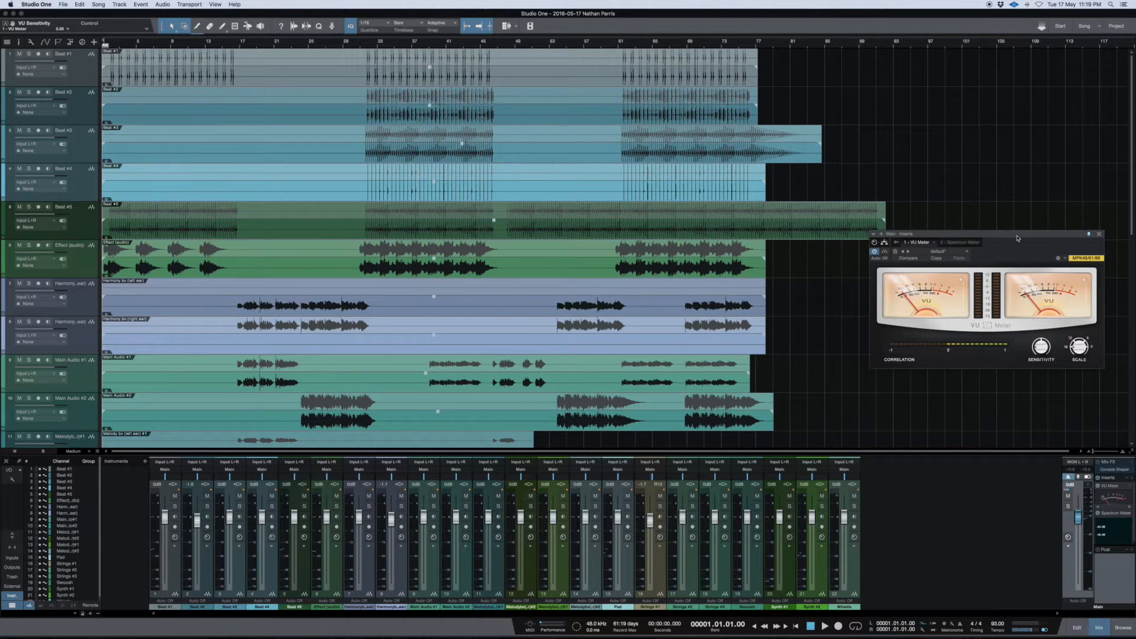
{"action": "left_click", "coordinate": [1099, 235]}
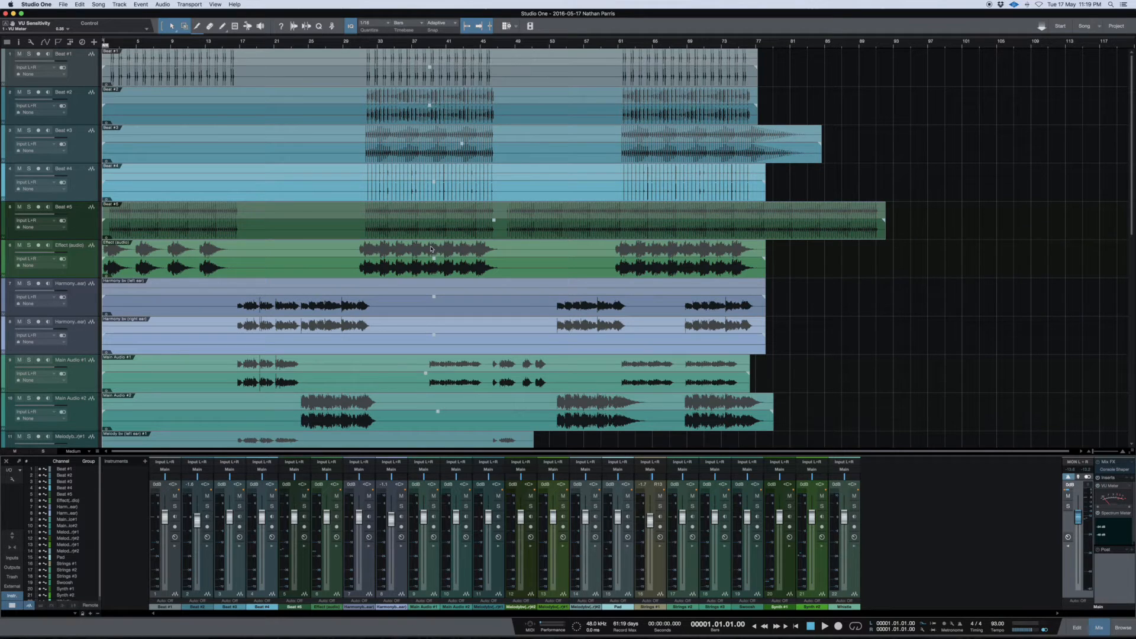
Step: Select every audio event in the arrangement and raise their clip gain together by about 20.8 dB
{"action": "scroll", "coordinate": [532, 259], "scroll_direction": "down", "scroll_amount": 10}
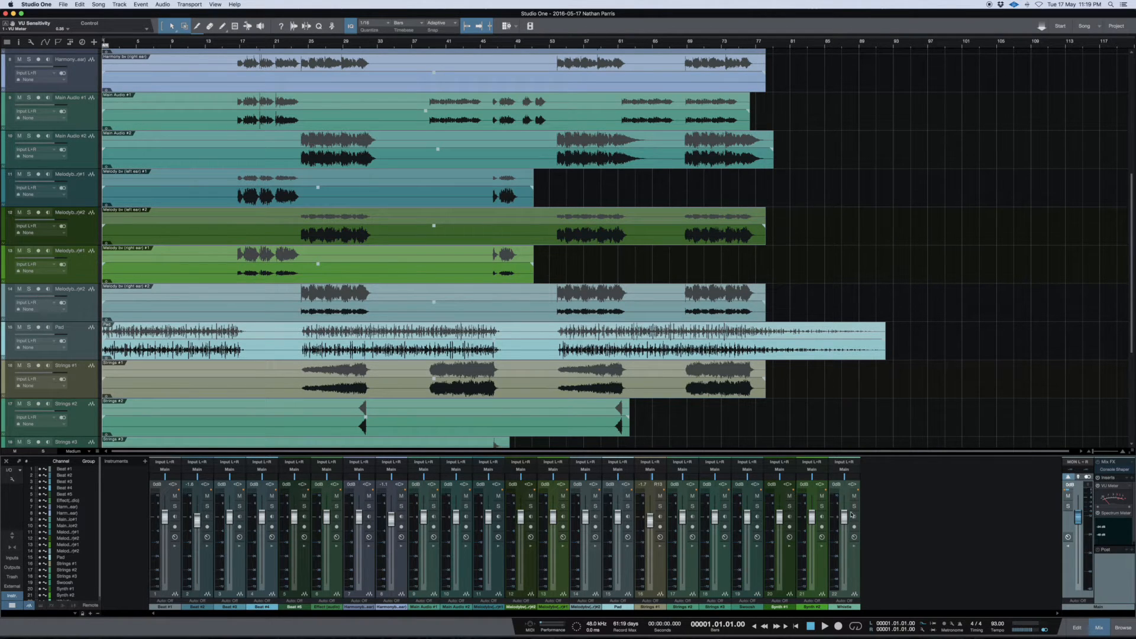
{"action": "left_click", "coordinate": [426, 527]}
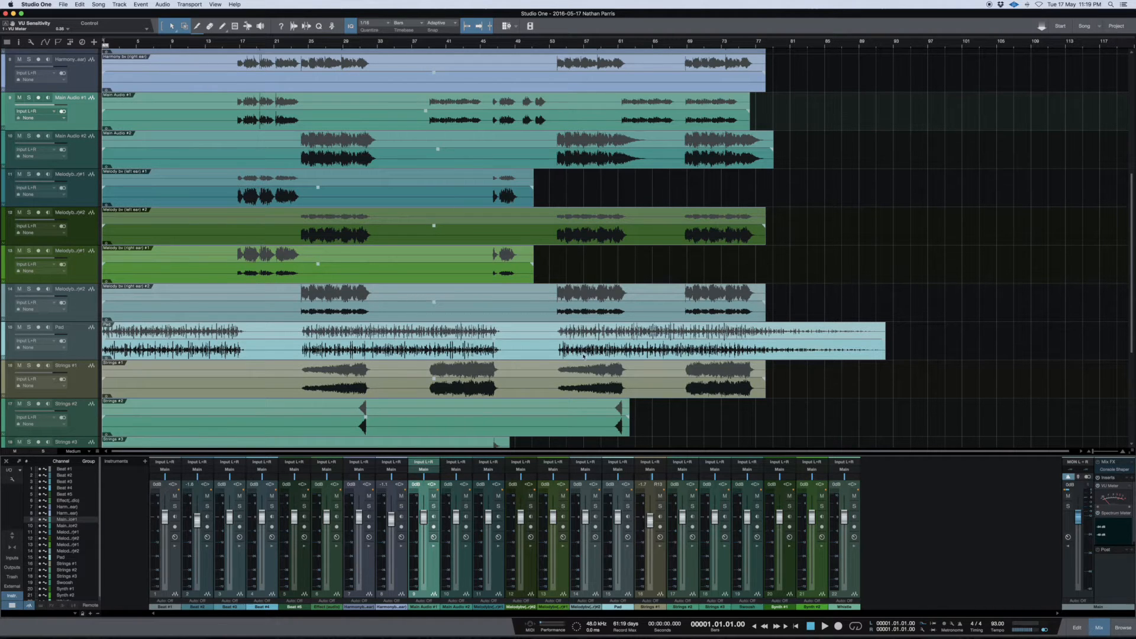
{"action": "left_click", "coordinate": [469, 239]}
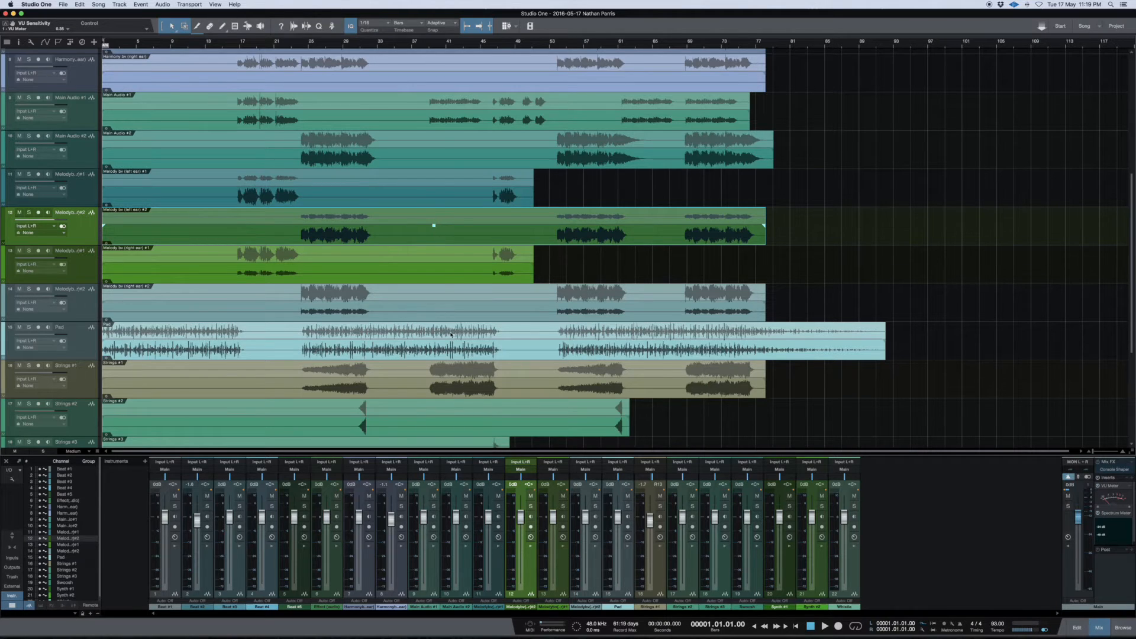
{"action": "key", "text": "super+a"}
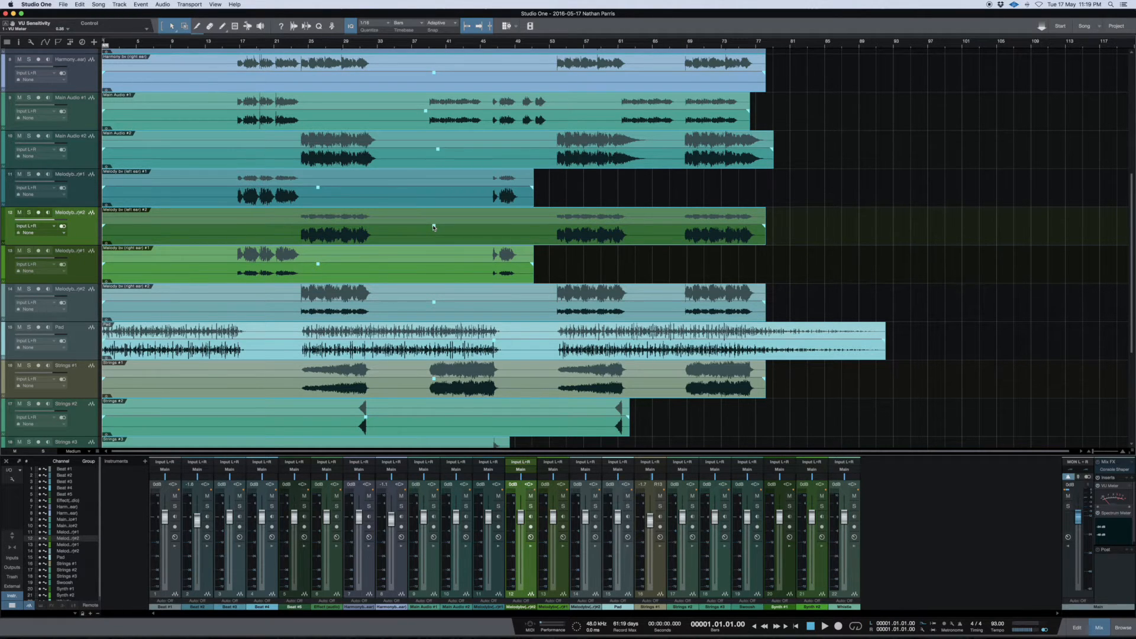
{"action": "left_click_drag", "start_coordinate": [434, 228], "coordinate": [434, 228]}
{"action": "left_click", "coordinate": [435, 229]}
{"action": "mouse_move", "coordinate": [435, 229]}
{"action": "left_mouse_down"}
{"action": "mouse_move", "coordinate": [434, 250]}
{"action": "mouse_move", "coordinate": [435, 231]}
{"action": "left_mouse_up"}
{"action": "left_click_drag", "start_coordinate": [435, 231], "coordinate": [435, 230]}
{"action": "left_click_drag", "start_coordinate": [433, 227], "coordinate": [433, 207]}
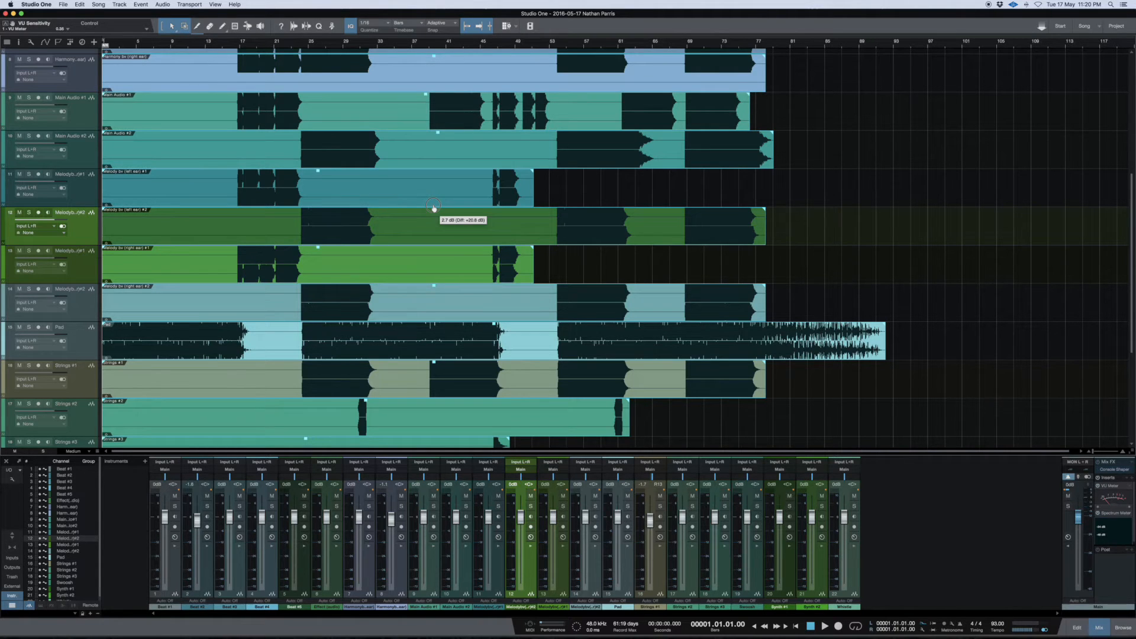
{"action": "left_click_drag", "start_coordinate": [433, 207], "coordinate": [434, 208]}
Step: Inspect the boosted waveforms and lower the clip gain of all selected events back to its earlier level
{"action": "scroll", "coordinate": [581, 214], "scroll_direction": "up", "scroll_amount": 8}
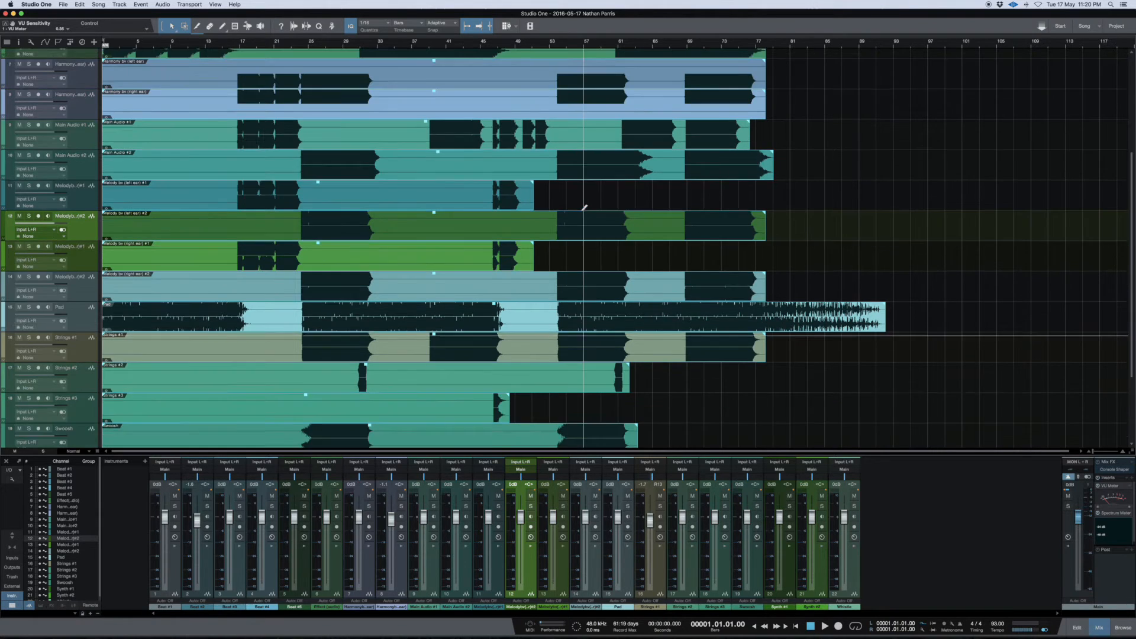
{"action": "scroll", "coordinate": [585, 208], "scroll_direction": "down", "scroll_amount": 8}
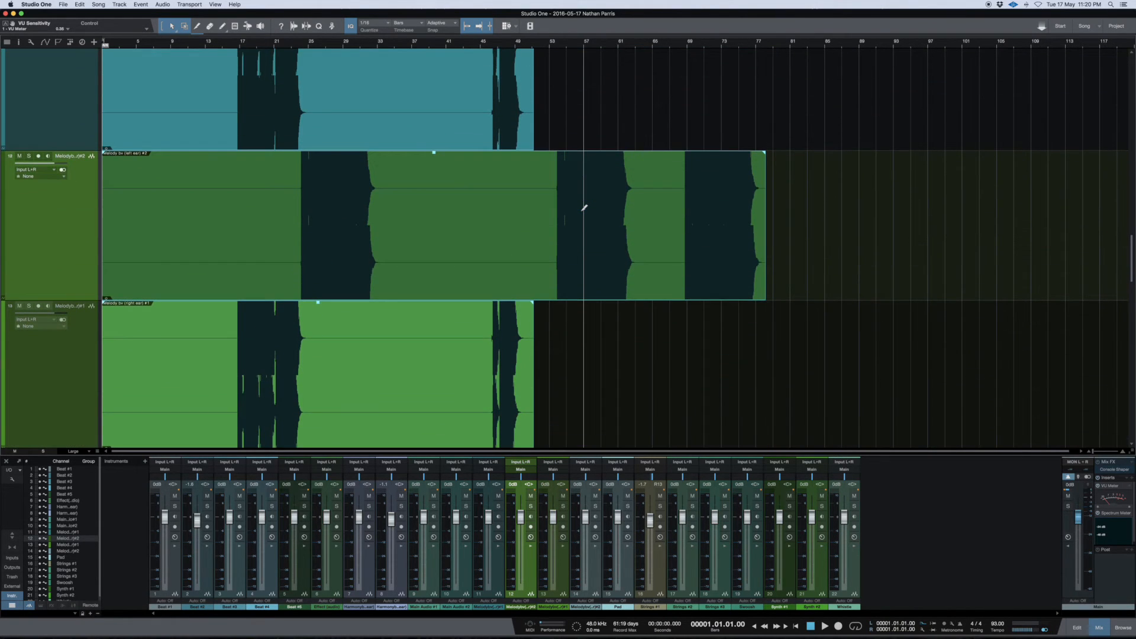
{"action": "scroll", "coordinate": [584, 208], "scroll_direction": "down", "scroll_amount": 2}
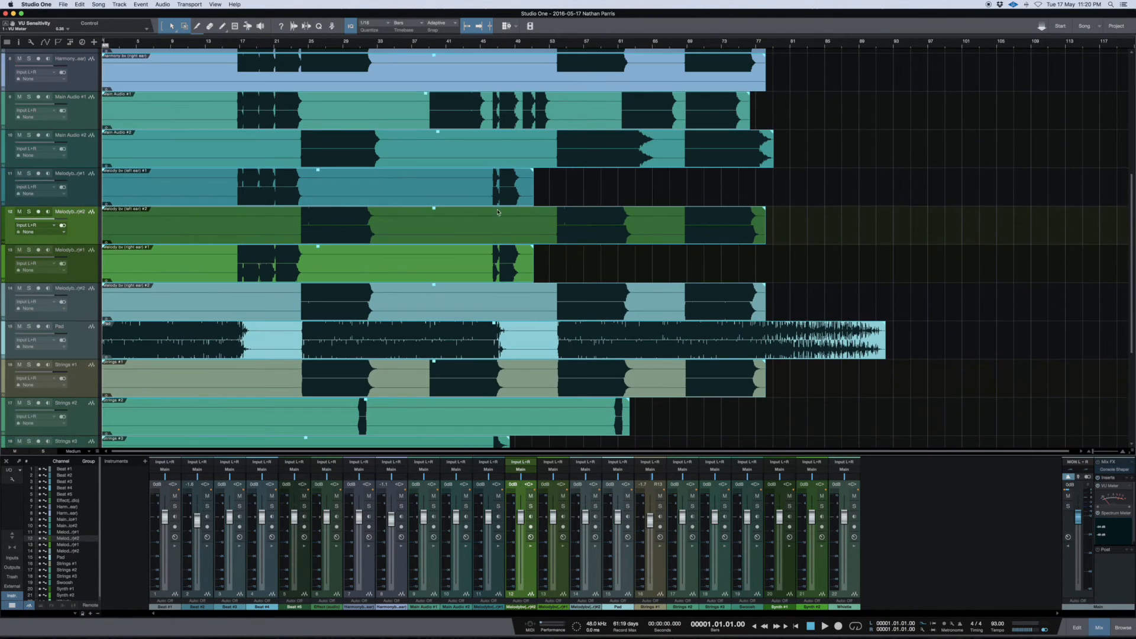
{"action": "left_click_drag", "start_coordinate": [435, 210], "coordinate": [435, 230]}
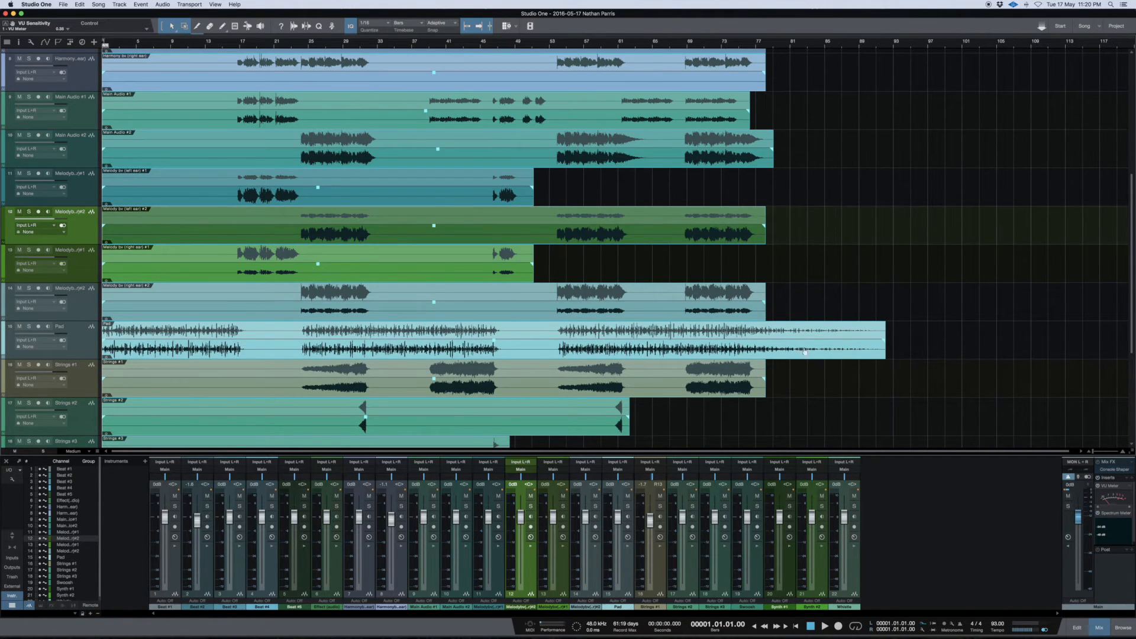
Step: Enlarge the tracks for a closer look at the waveforms and play a short passage from bar 41
{"action": "scroll", "coordinate": [603, 227], "scroll_direction": "up", "scroll_amount": 4}
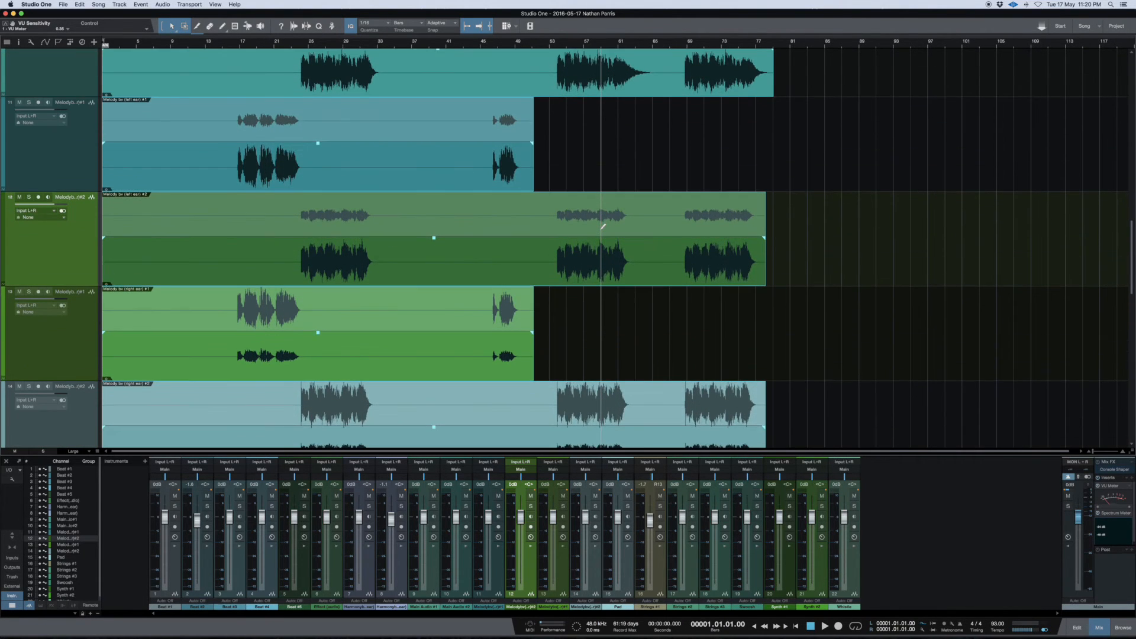
{"action": "scroll", "coordinate": [603, 226], "scroll_direction": "up", "scroll_amount": 2}
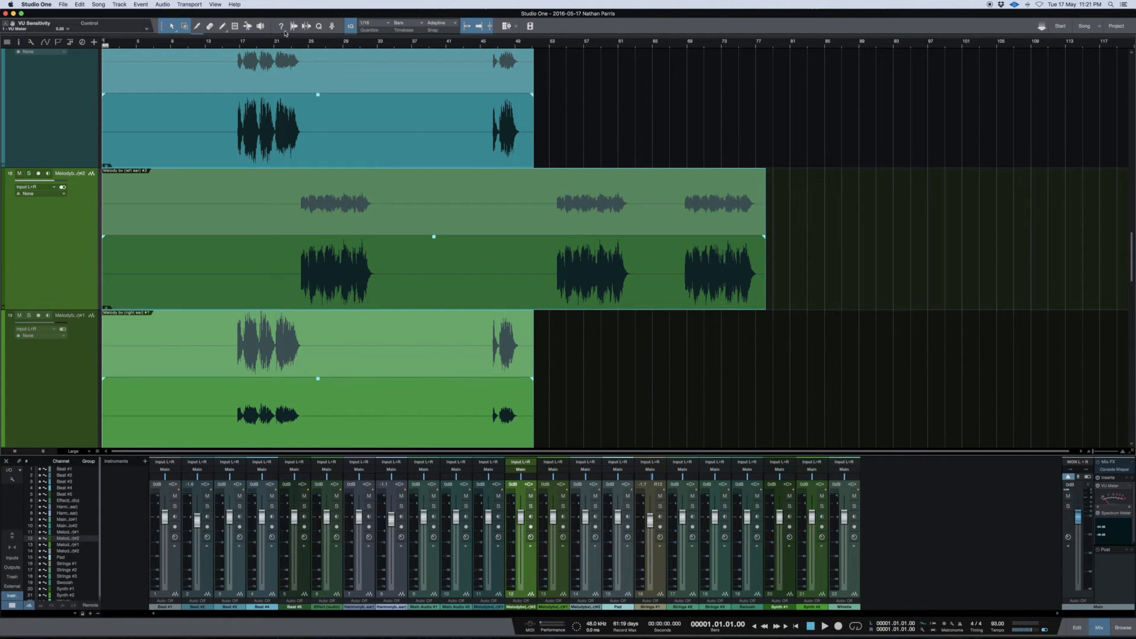
{"action": "left_click", "coordinate": [448, 44]}
{"action": "key", "text": "space"}
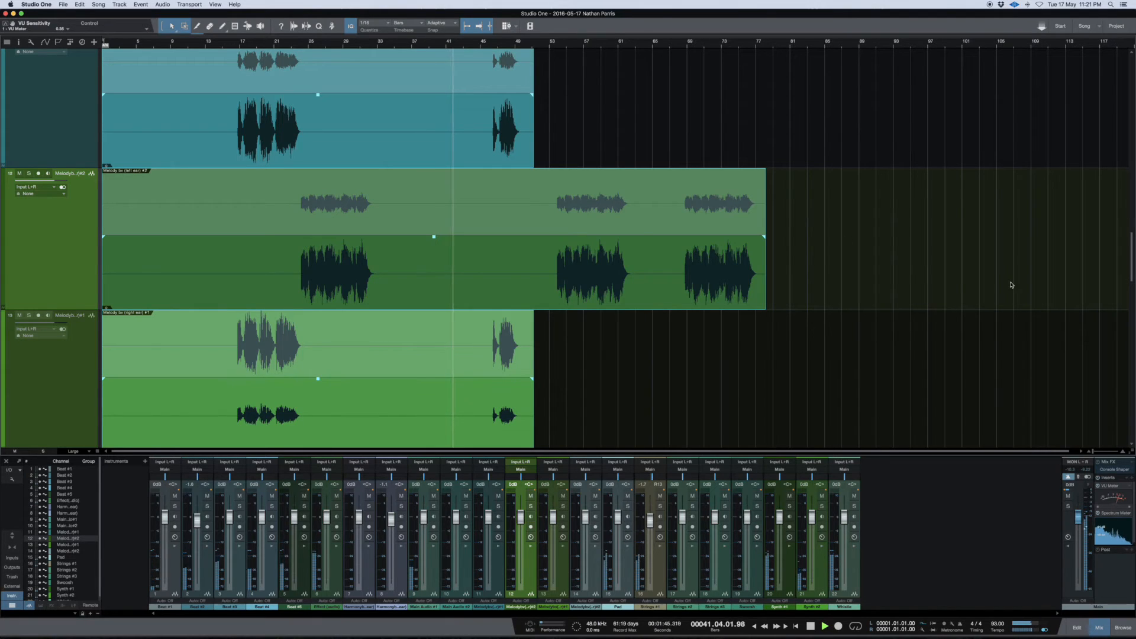
{"action": "key", "text": "space"}
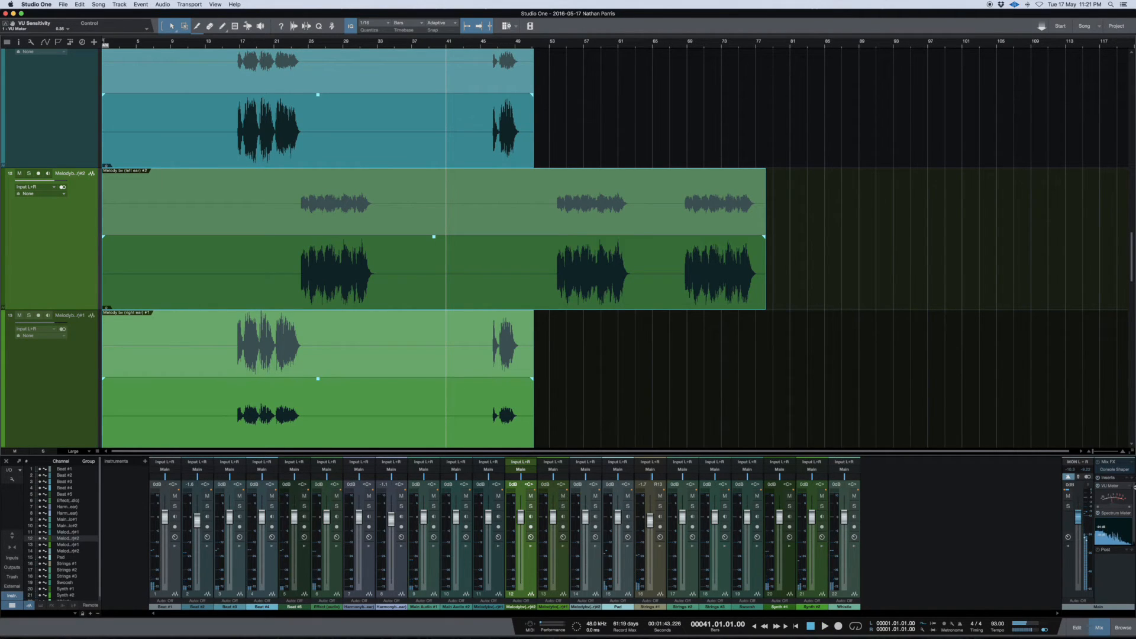
Step: Raise the clip gain of all audio events together to the upper limit, using the Melody bv (left ear) #2 event's gain handle
{"action": "left_click", "coordinate": [1092, 516]}
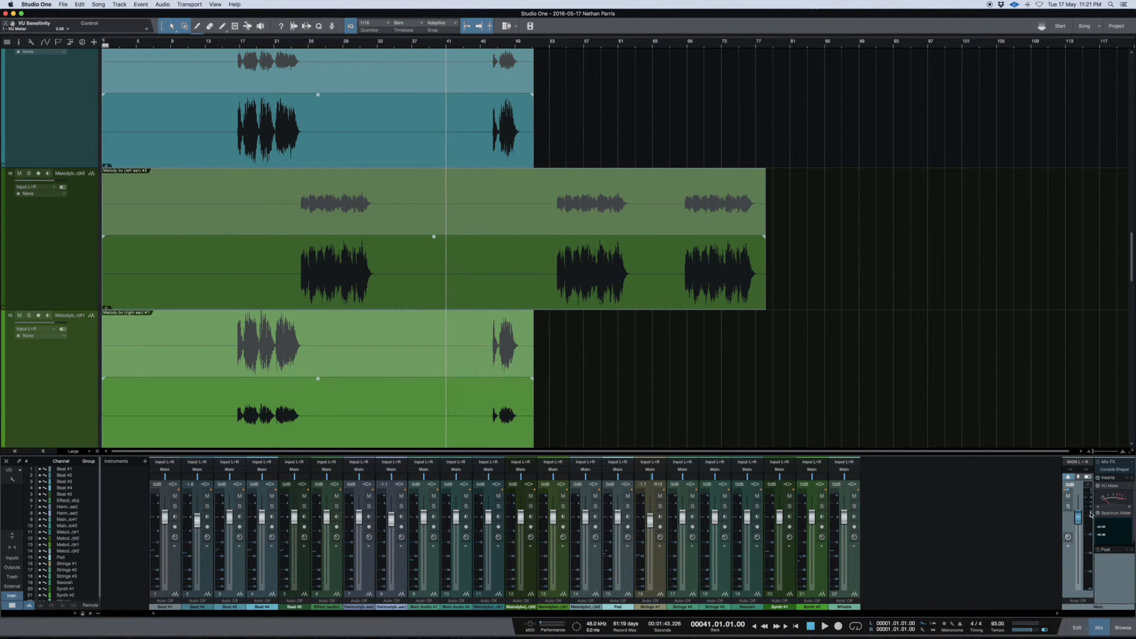
{"action": "left_click_drag", "start_coordinate": [434, 235], "coordinate": [433, 172]}
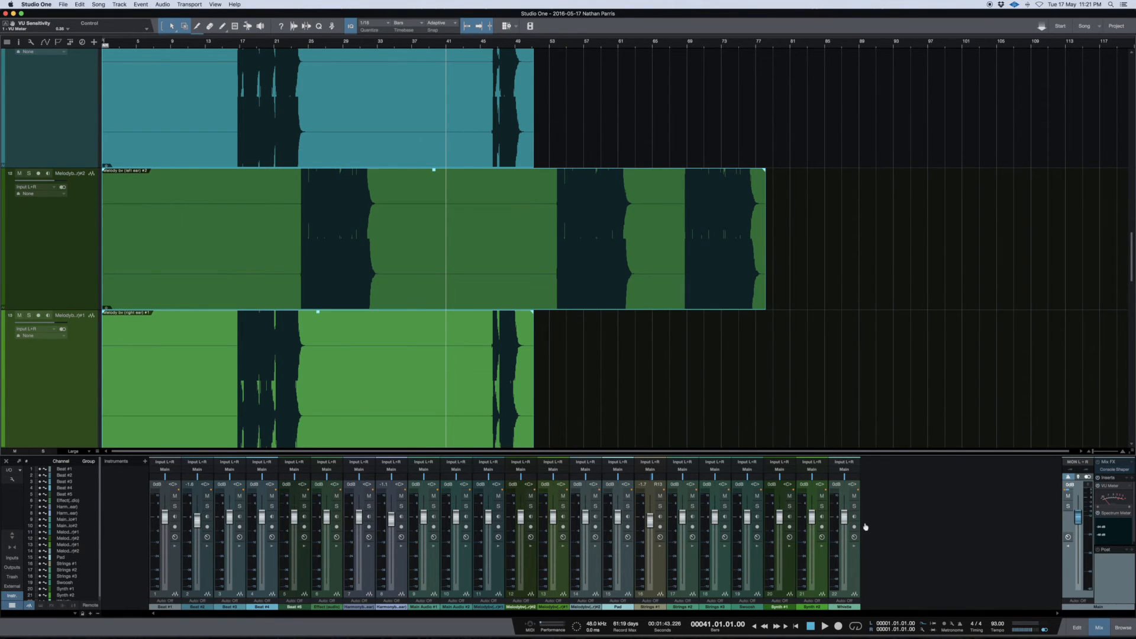
Step: Select all mixer channels from Beat #1 to Whistle and lower their faders together to -18.2 dB
{"action": "left_click", "coordinate": [854, 566]}
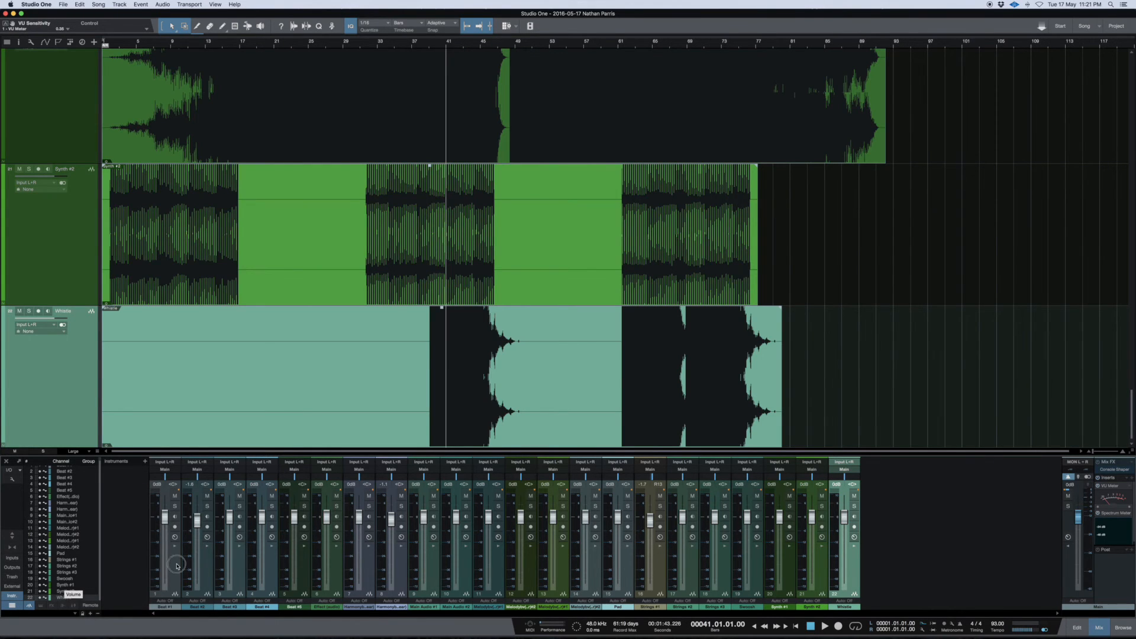
{"action": "left_click", "coordinate": [174, 524]}
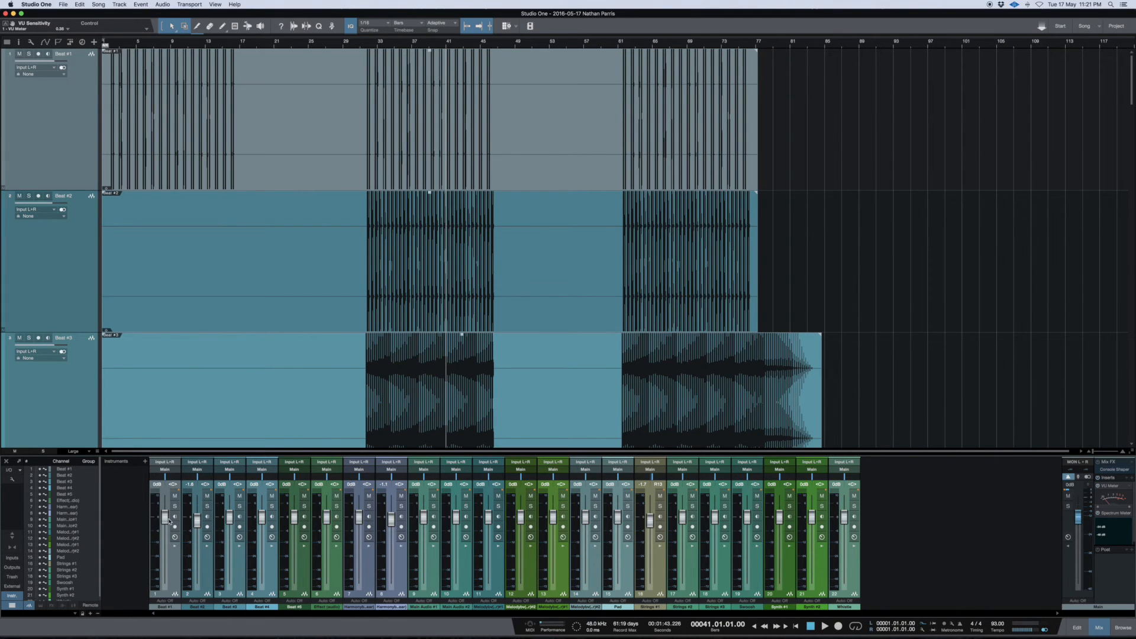
{"action": "left_click_drag", "start_coordinate": [168, 519], "coordinate": [168, 547]}
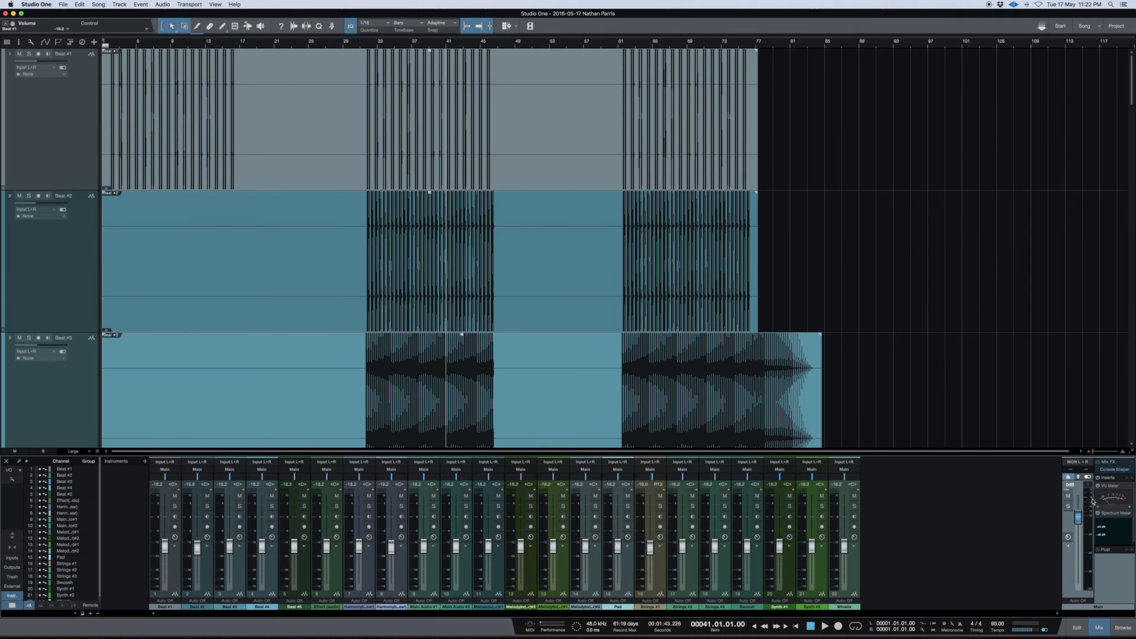
Step: Try raising the main output fader, and reset it to 0 dB
{"action": "left_click_drag", "start_coordinate": [1080, 517], "coordinate": [1080, 497]}
{"action": "left_click", "coordinate": [1080, 499], "text": "alt"}
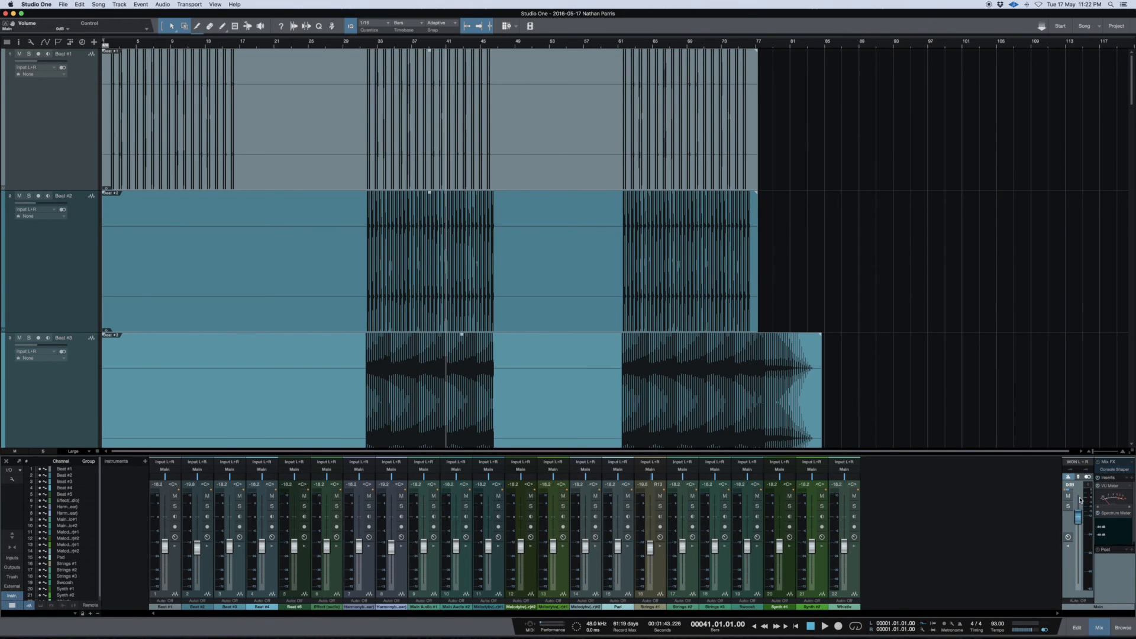